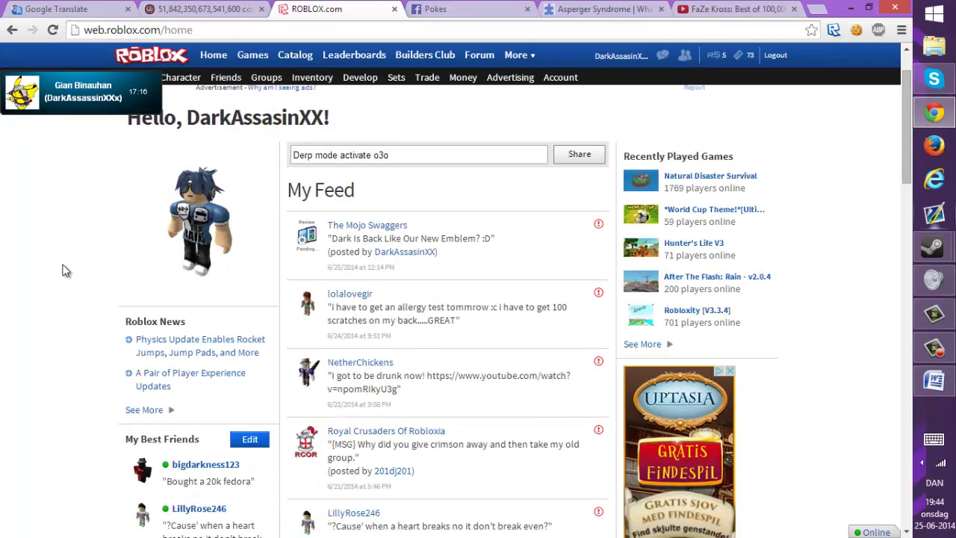
pyautogui.scroll(-2, 58, 258)
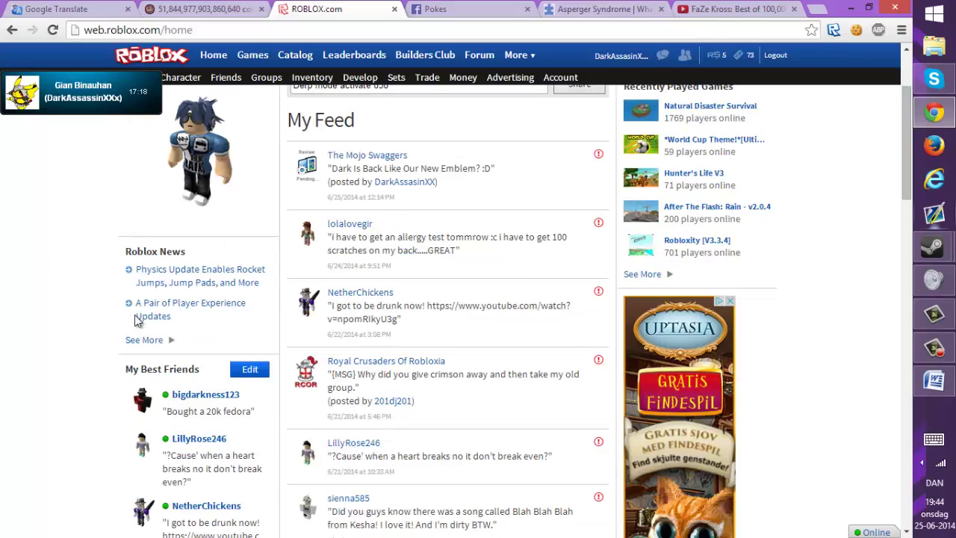
pyautogui.scroll(4, 58, 258)
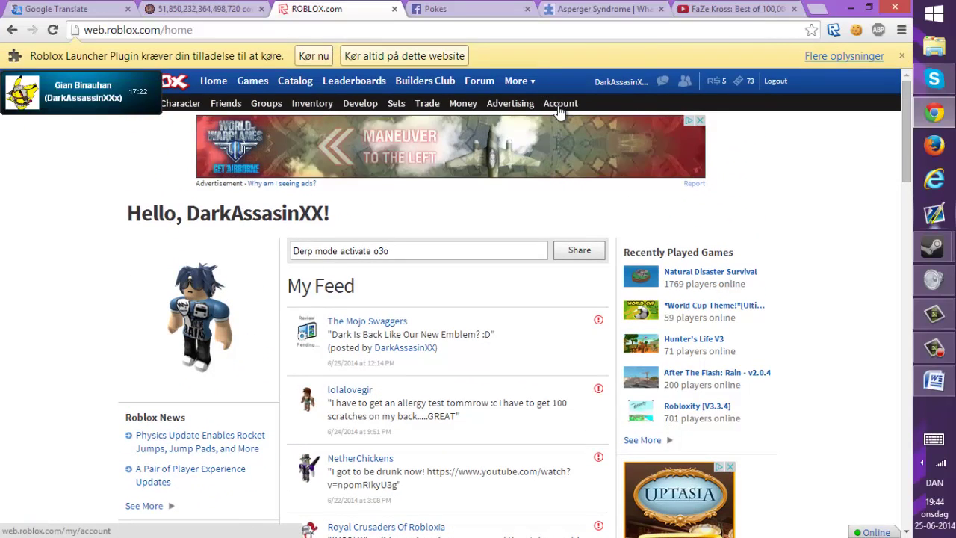
# On the Account page, change the personal blurb to 'NetherChickens was here <3' and save.
pyautogui.click(560, 104)
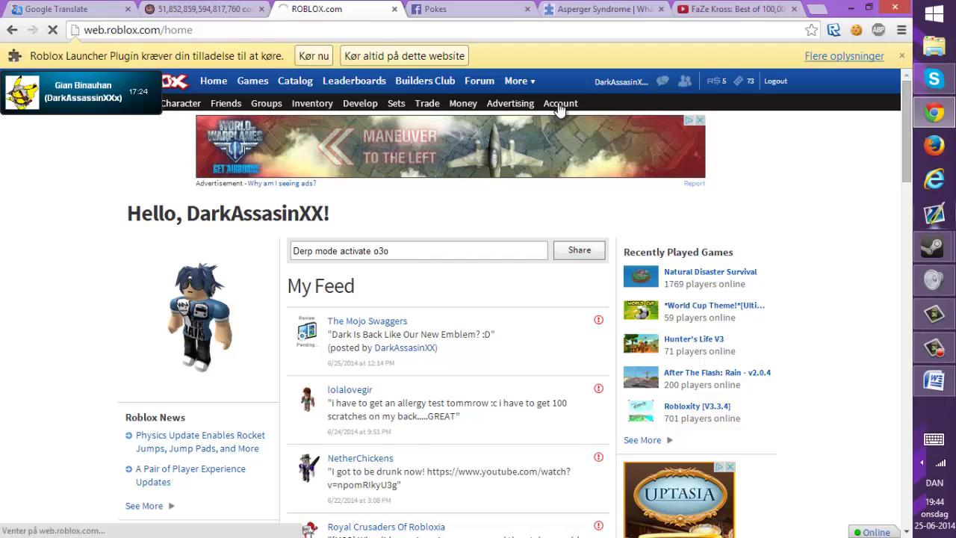
pyautogui.scroll(-3, 309, 261)
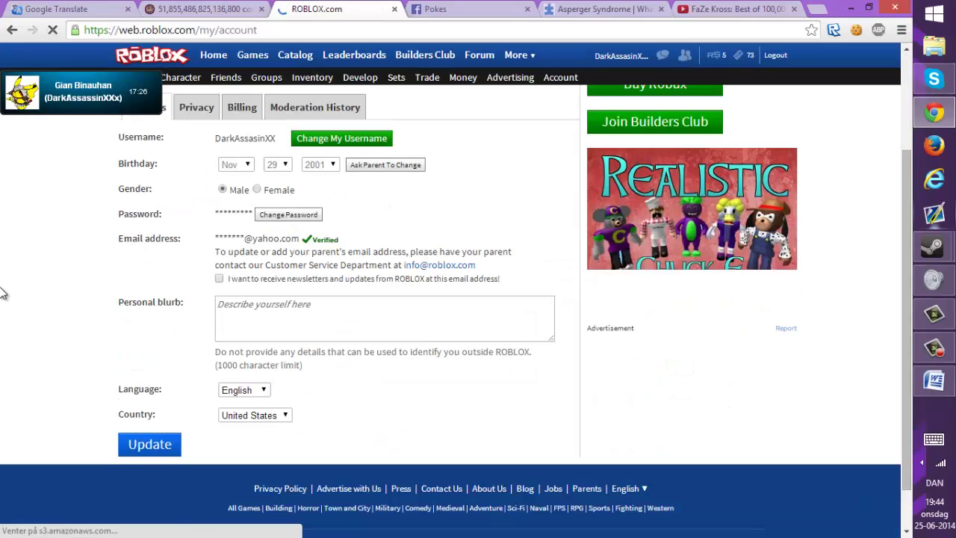
pyautogui.click(309, 262)
pyautogui.write('NetherChickens was here <3')
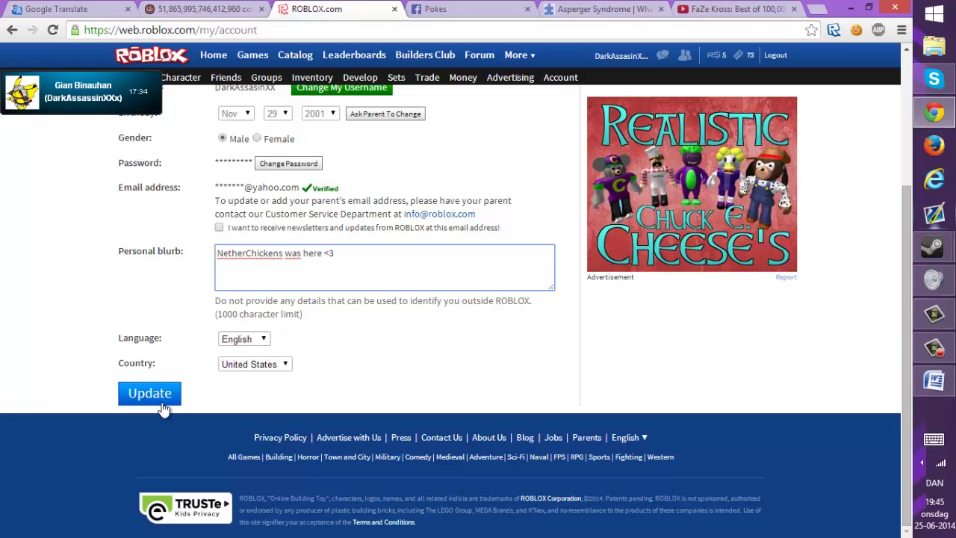
pyautogui.click(150, 393)
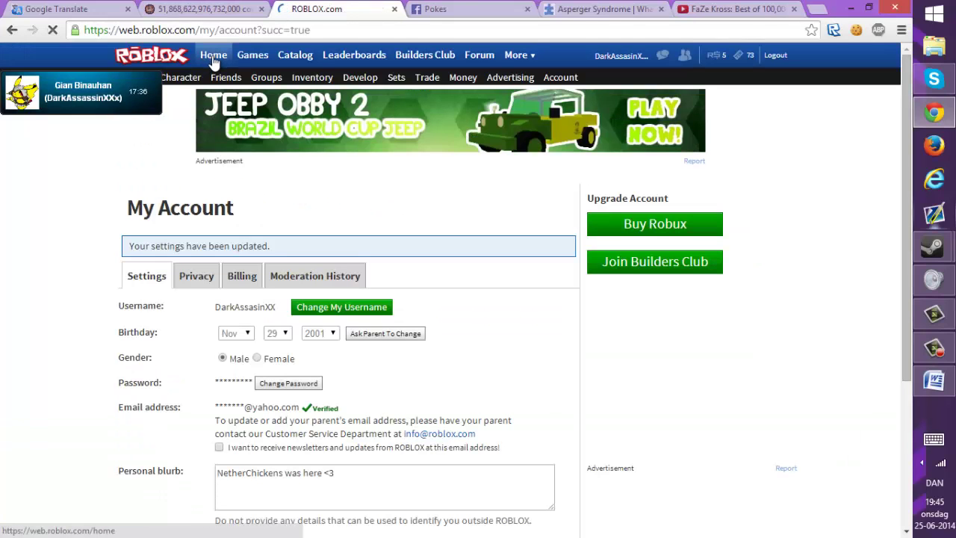
# Return to the Roblox home feed and drag the Skype call notification aside.
pyautogui.click(213, 56)
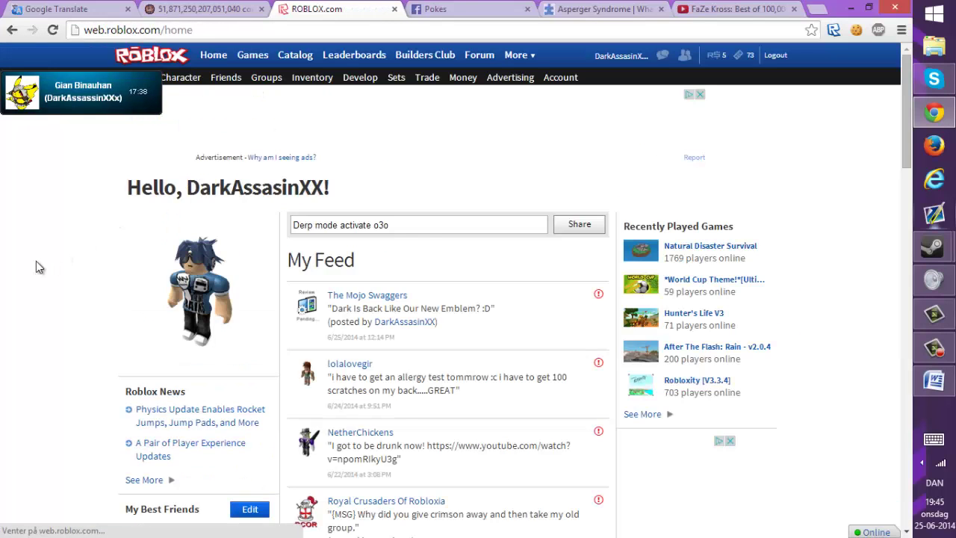
pyautogui.scroll(-3, 34, 260)
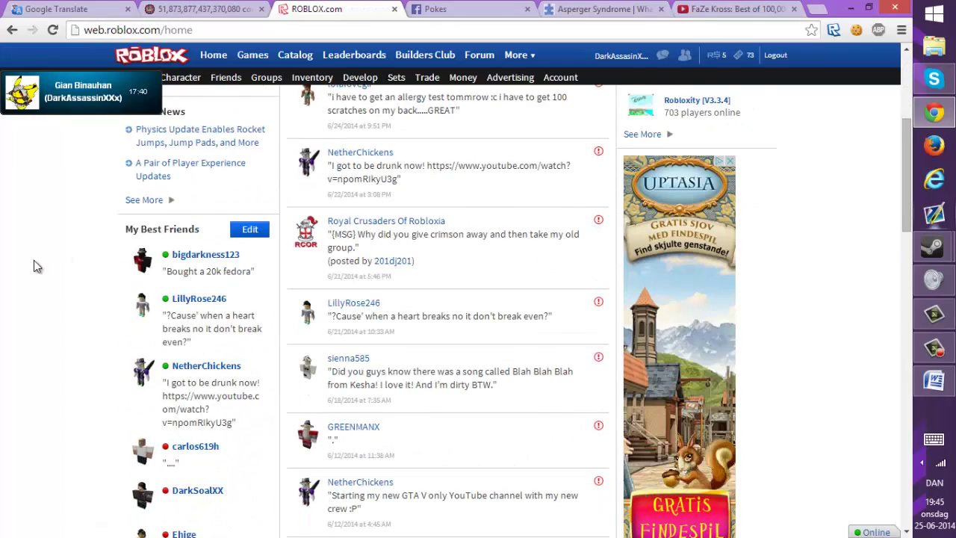
pyautogui.scroll(-2, 33, 260)
pyautogui.scroll(-2, 34, 260)
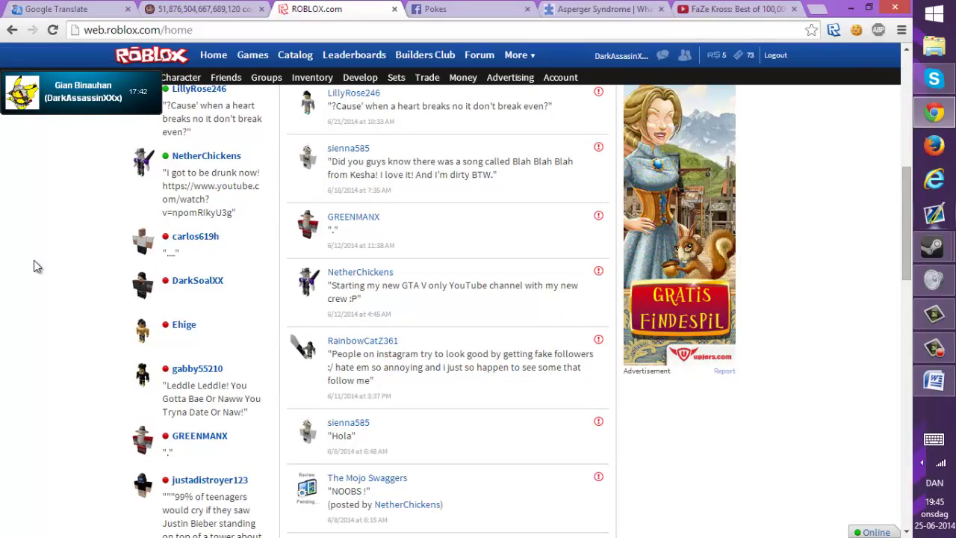
pyautogui.scroll(-2, 33, 260)
pyautogui.scroll(-1, 33, 260)
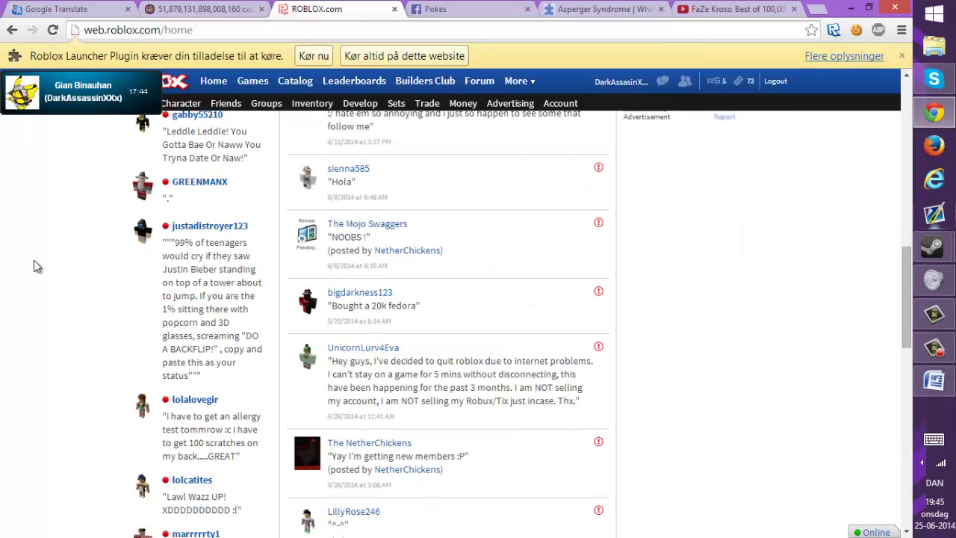
pyautogui.scroll(-1, 43, 271)
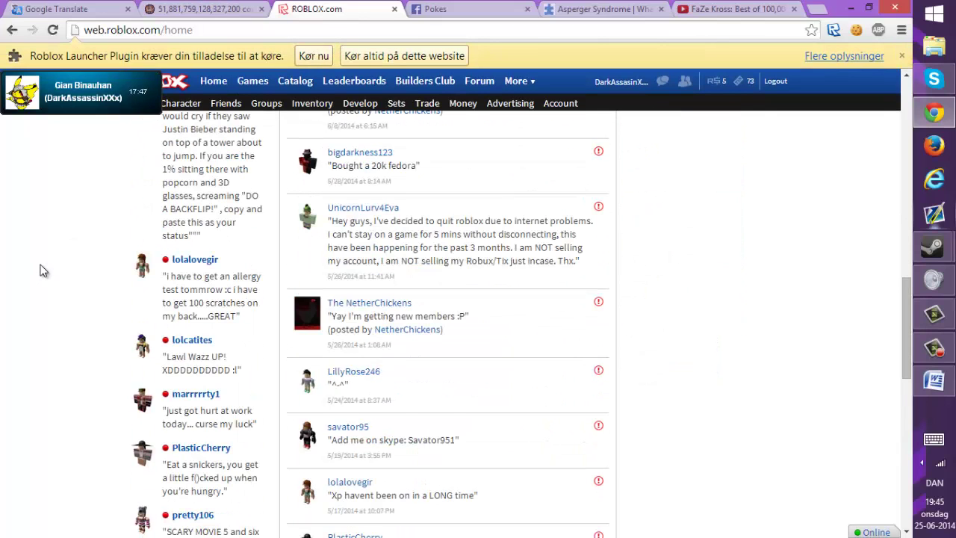
pyautogui.scroll(-1, 43, 270)
pyautogui.scroll(-1, 43, 271)
pyautogui.scroll(-2, 44, 271)
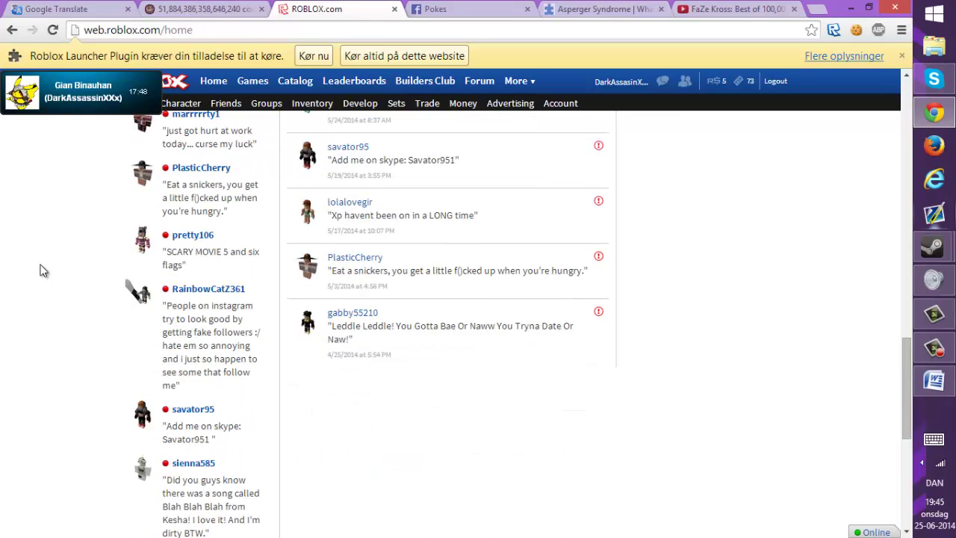
pyautogui.scroll(-2, 43, 270)
pyautogui.scroll(-2, 44, 270)
pyautogui.scroll(-2, 43, 270)
pyautogui.scroll(3, 44, 271)
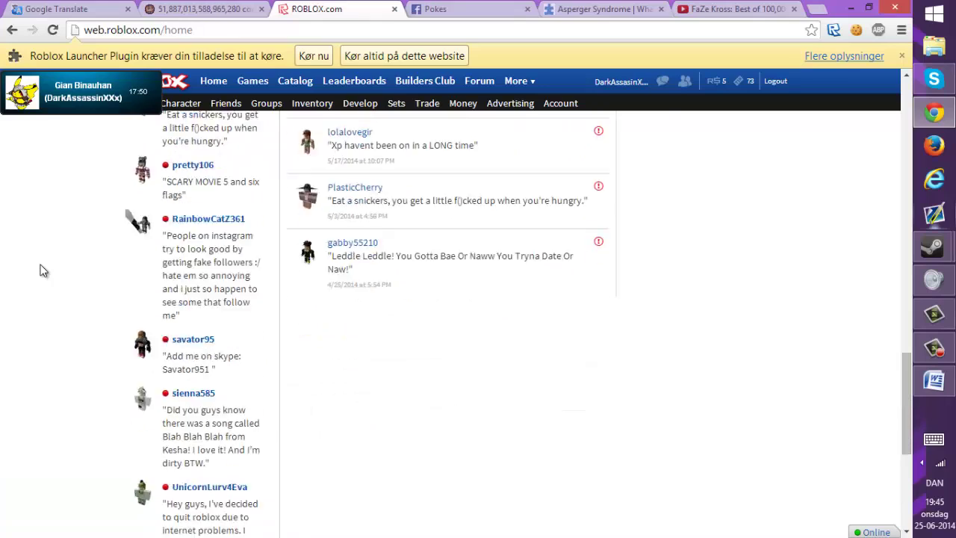
pyautogui.scroll(3, 44, 271)
pyautogui.scroll(3, 44, 271)
pyautogui.scroll(3, 43, 270)
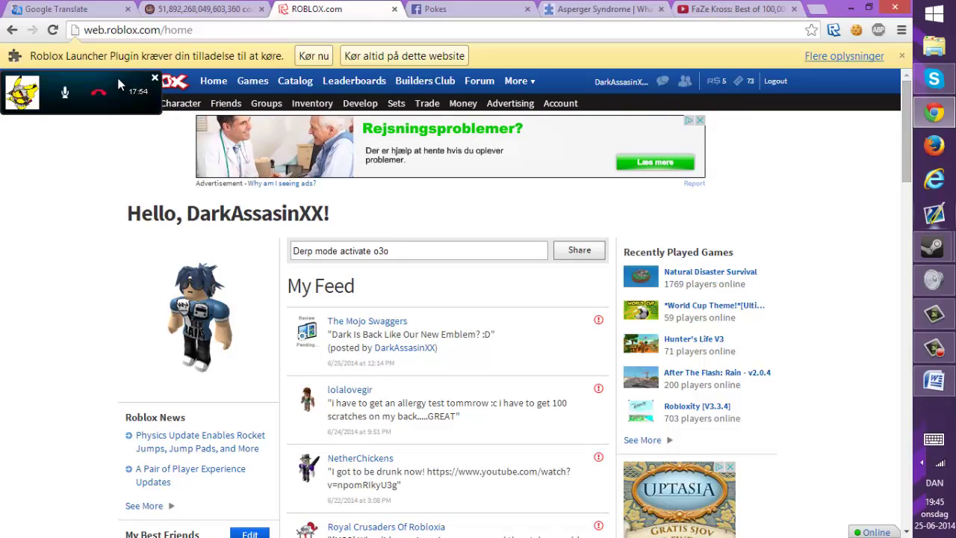
pyautogui.moveTo(112, 91); pyautogui.dragTo(90, 200)
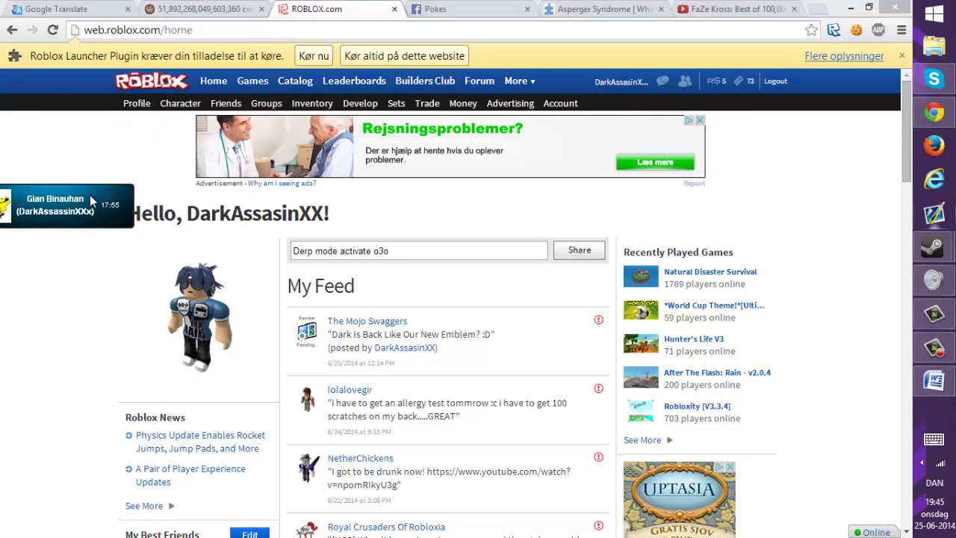
pyautogui.click(136, 104)
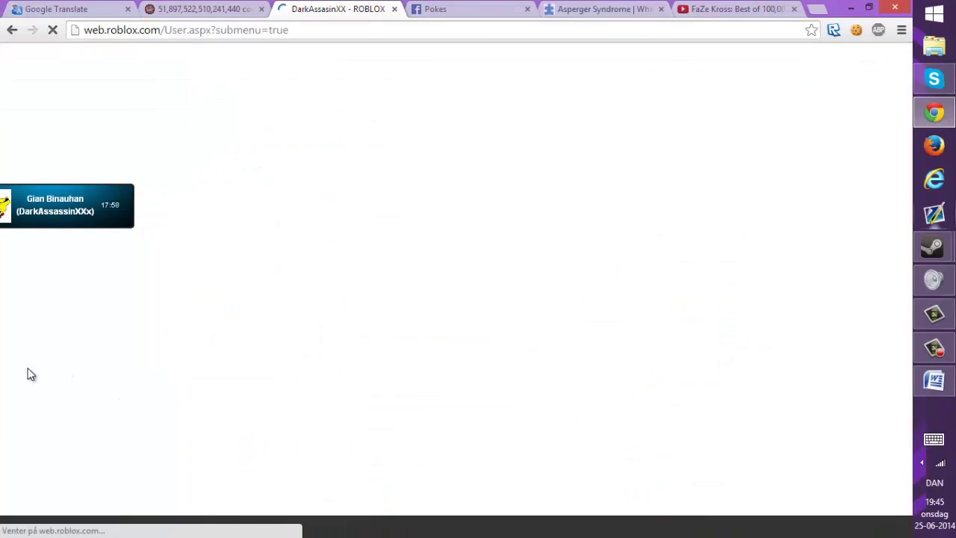
pyautogui.scroll(-1, 42, 359)
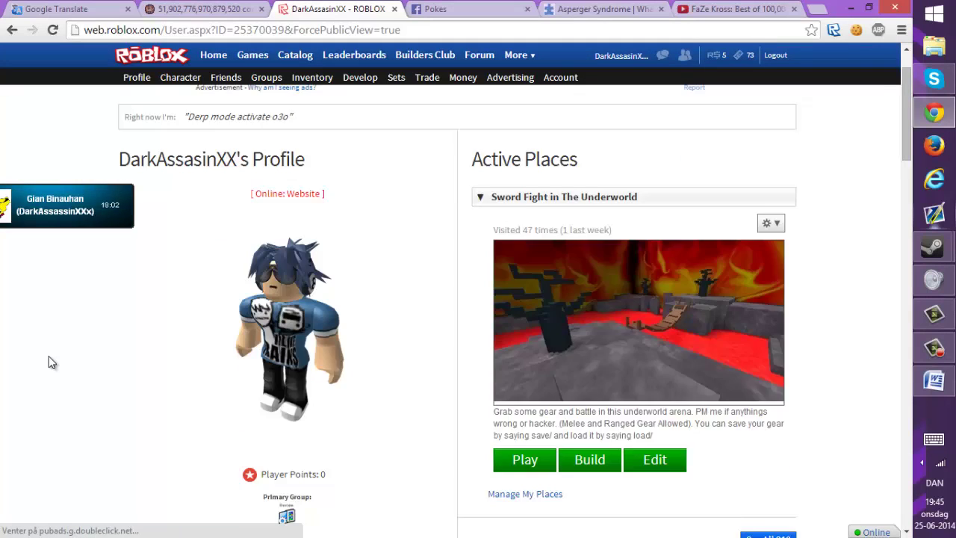
pyautogui.scroll(-3, 48, 360)
pyautogui.scroll(3, 48, 361)
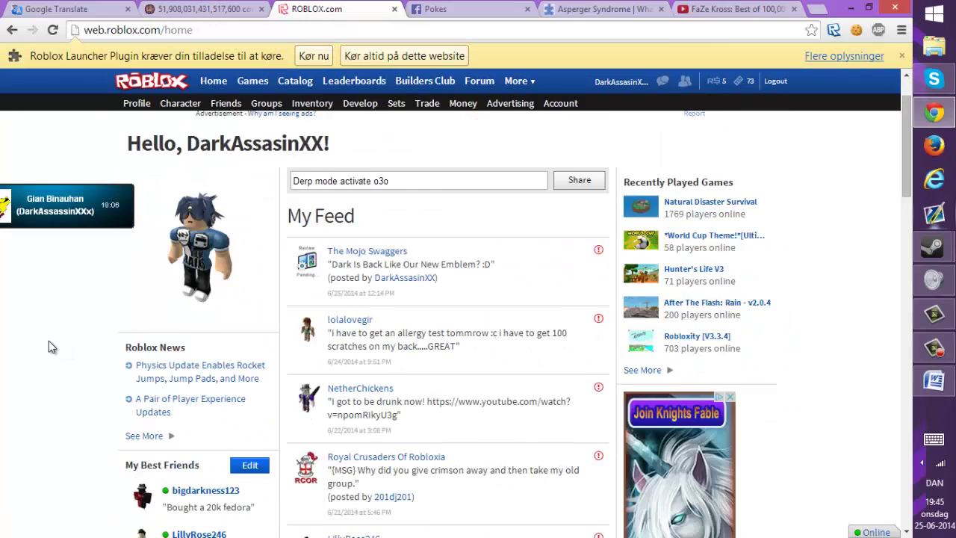
pyautogui.scroll(-3, 48, 341)
pyautogui.scroll(3, 49, 341)
pyautogui.scroll(-3, 49, 341)
pyautogui.scroll(-2, 49, 341)
pyautogui.scroll(-2, 49, 341)
pyautogui.scroll(-2, 49, 341)
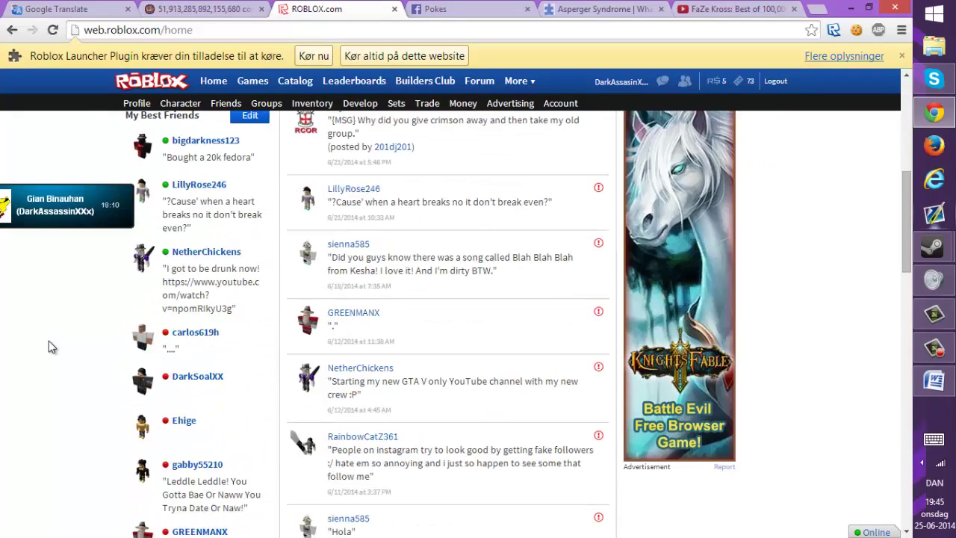
pyautogui.scroll(-2, 49, 340)
pyautogui.scroll(4, 49, 341)
pyautogui.scroll(2, 48, 340)
pyautogui.scroll(3, 48, 340)
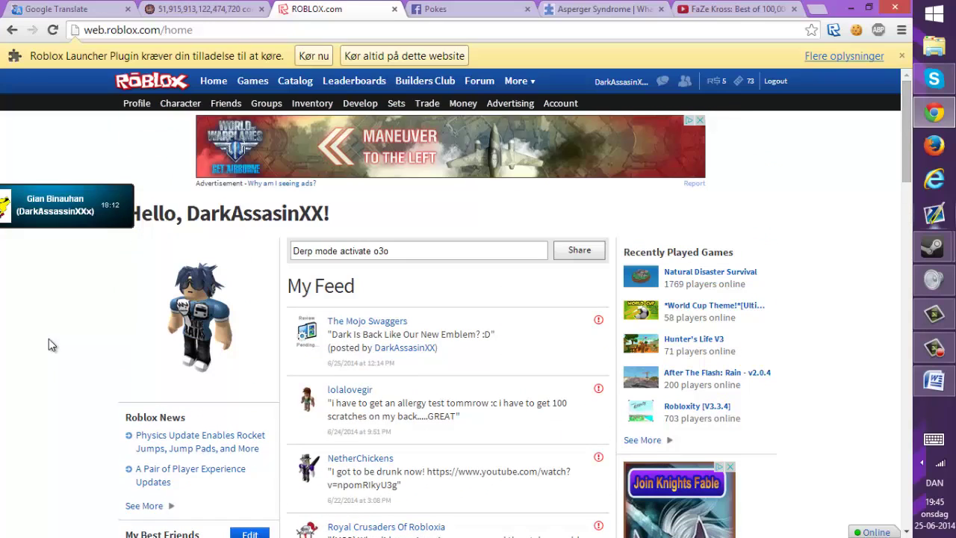
# Replace the old status with 'YOU HAVE BEEN TROLOLOLOLOLED', fixing the misspelling, and share it.
pyautogui.moveTo(408, 251); pyautogui.dragTo(87, 316)
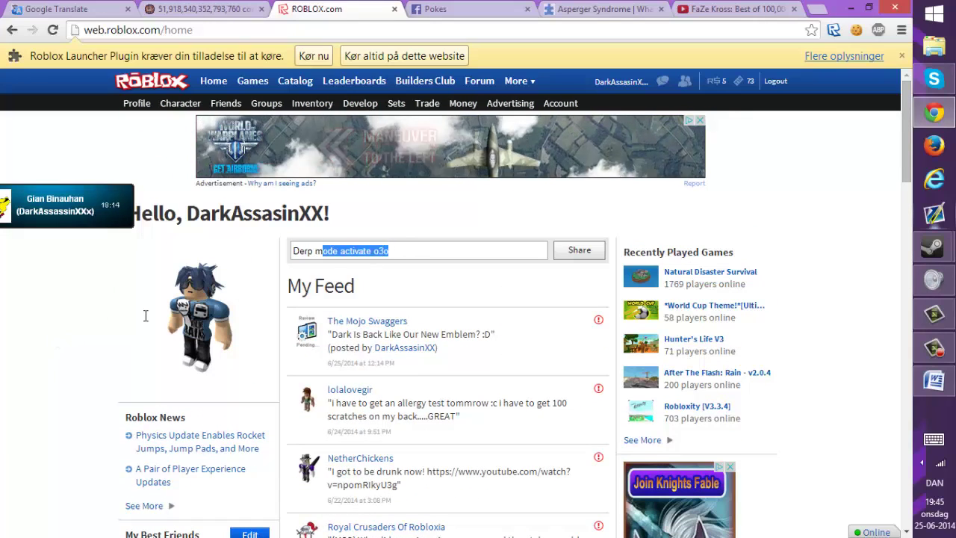
pyautogui.write('YOU G')
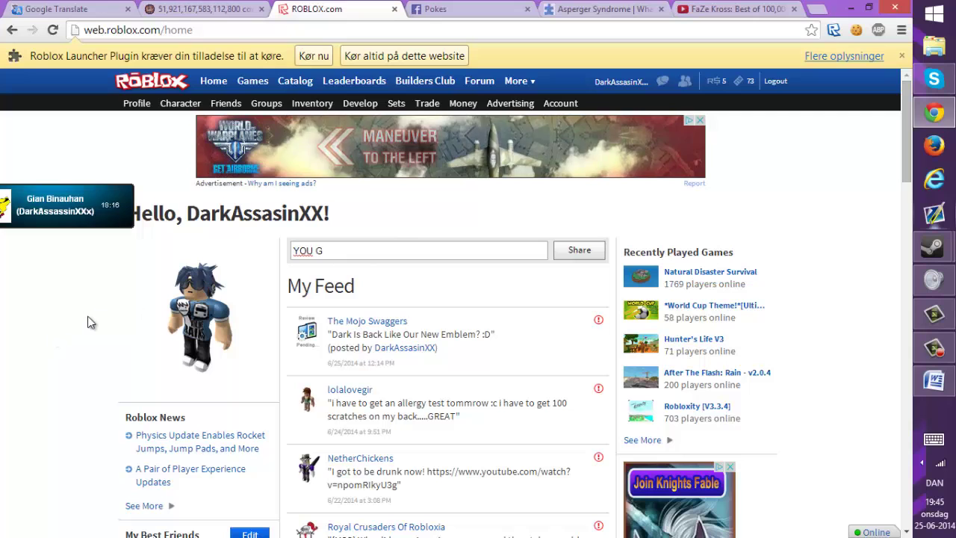
pyautogui.press('BackSpace')
pyautogui.write('HAVE BEEN')
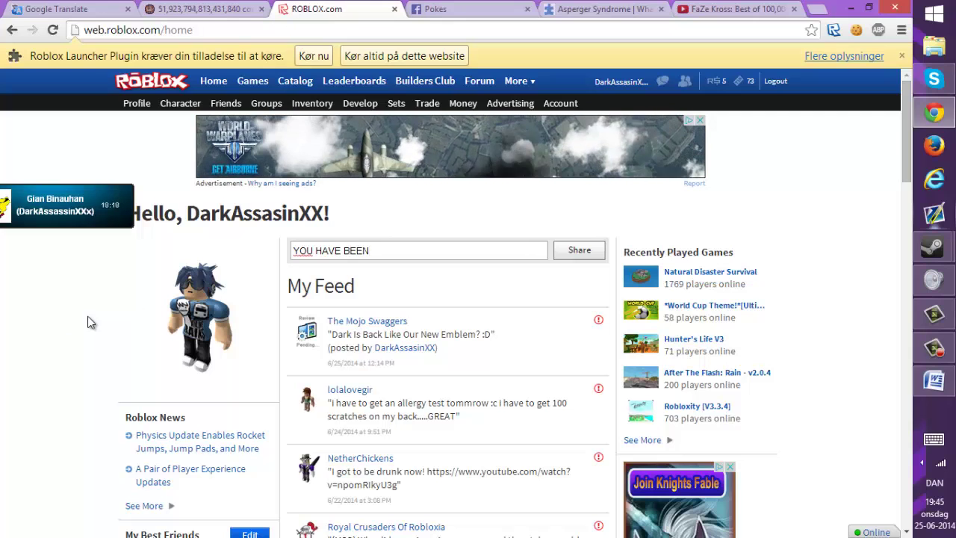
pyautogui.write(' TRAGGE')
pyautogui.press('BackSpace')
pyautogui.press('BackSpace')
pyautogui.press('BackSpace')
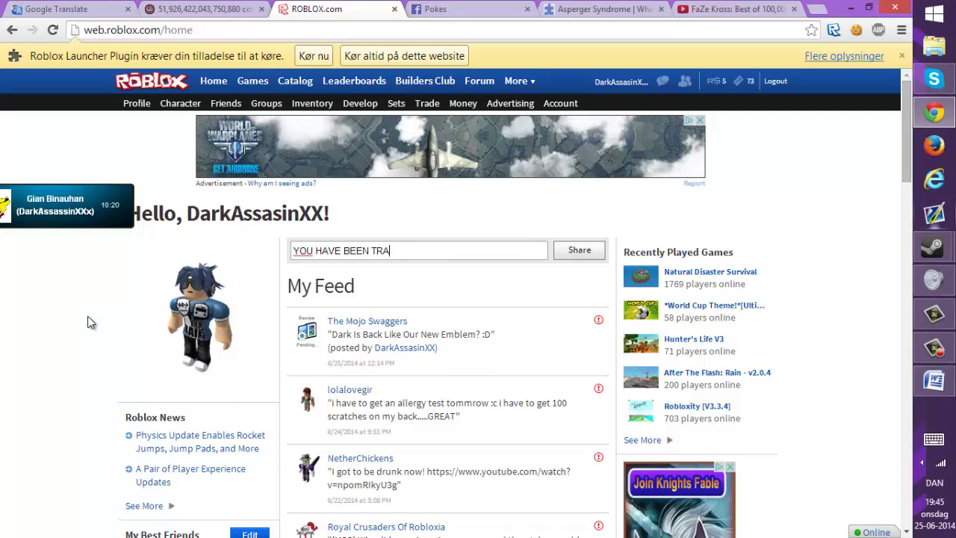
pyautogui.press('BackSpace')
pyautogui.write('OLELELELELLEL')
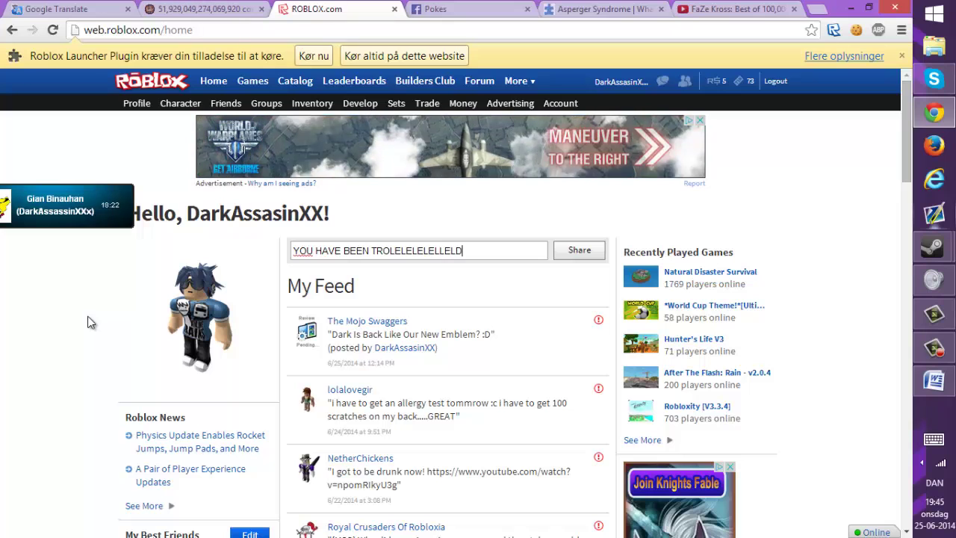
pyautogui.write('D')
pyautogui.press('BackSpace')
pyautogui.press('BackSpace')
pyautogui.press('BackSpace')
pyautogui.press('BackSpace')
pyautogui.press('BackSpace')
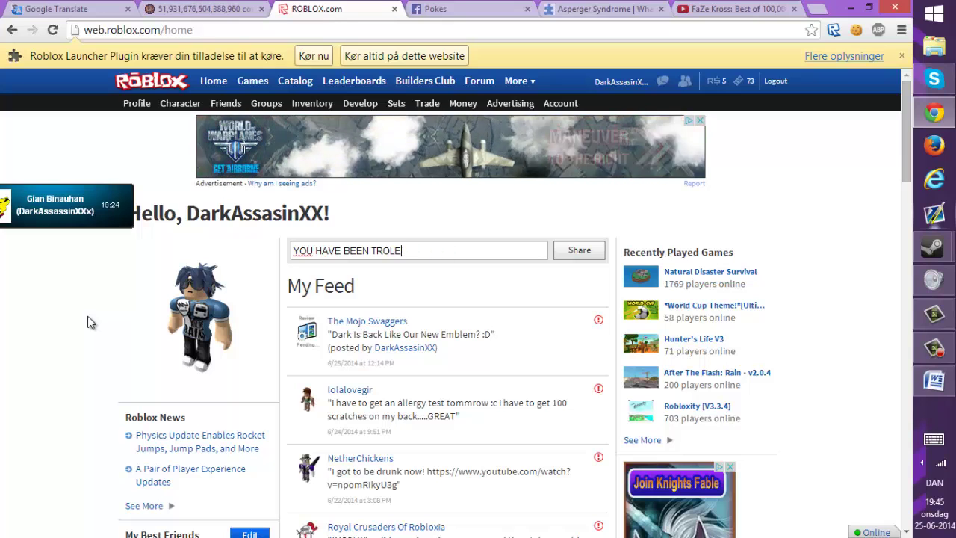
pyautogui.press('BackSpace')
pyautogui.press('BackSpace')
pyautogui.write('LOLOLOLOLOL')
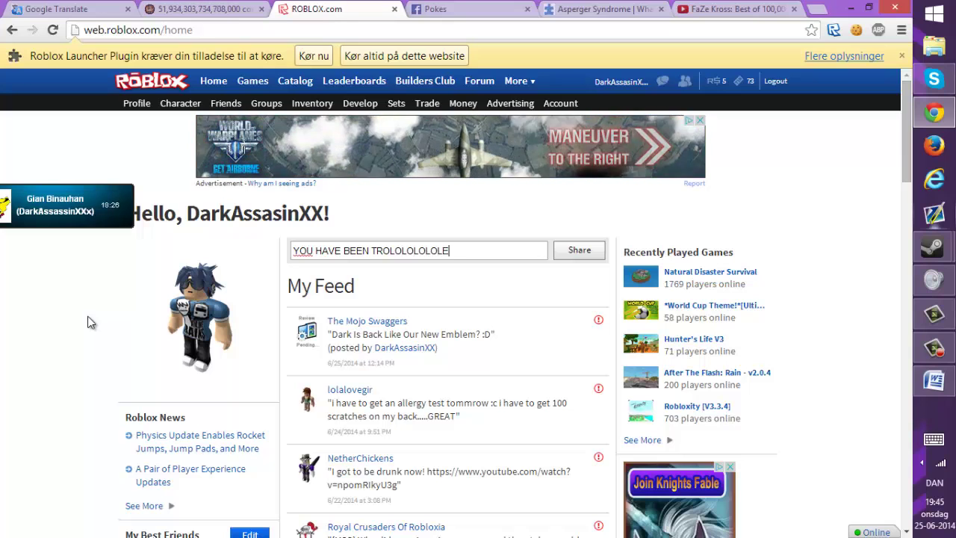
pyautogui.write('ED')
pyautogui.click(583, 251)
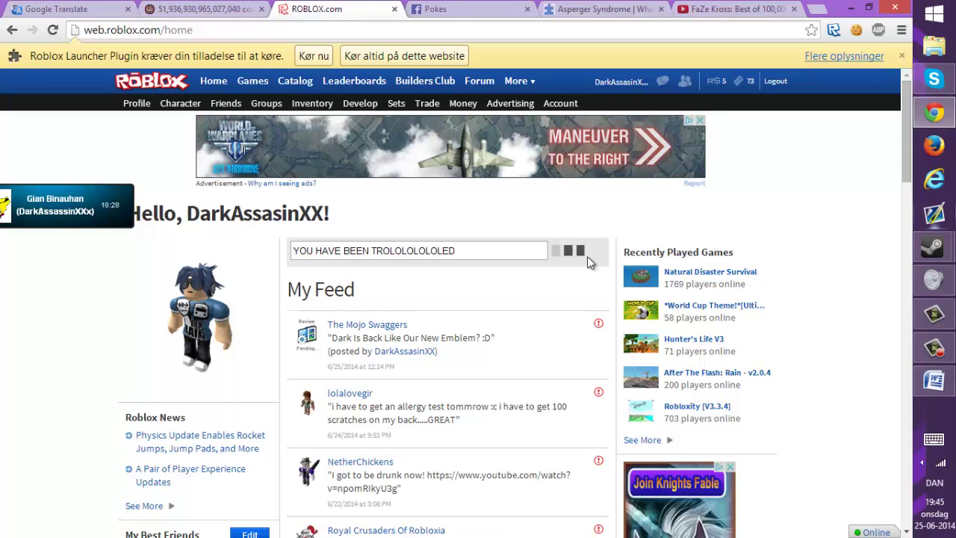
pyautogui.scroll(-1, 57, 355)
pyautogui.scroll(1, 30, 340)
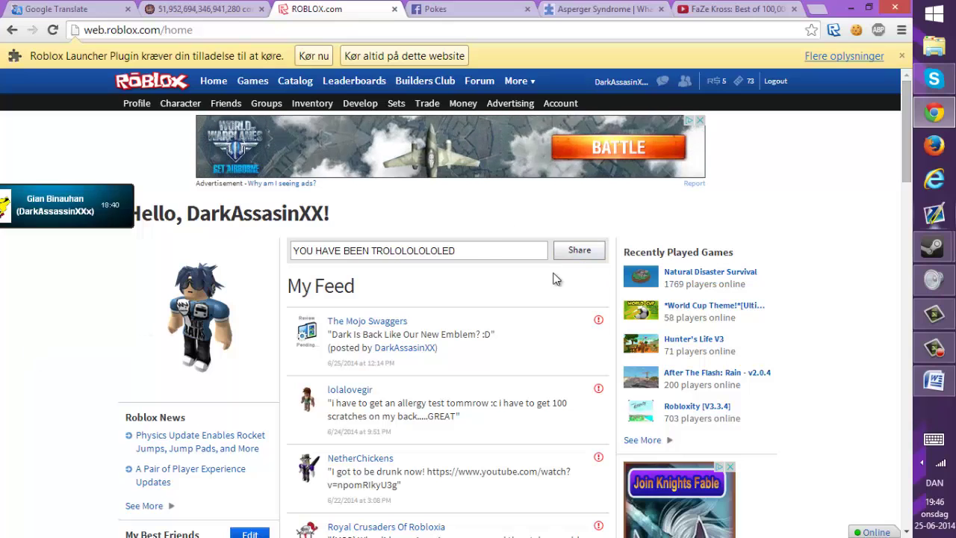
# Append ' - From NetherChickens' to the end of the status message.
pyautogui.click(487, 248)
pyautogui.write('- ')
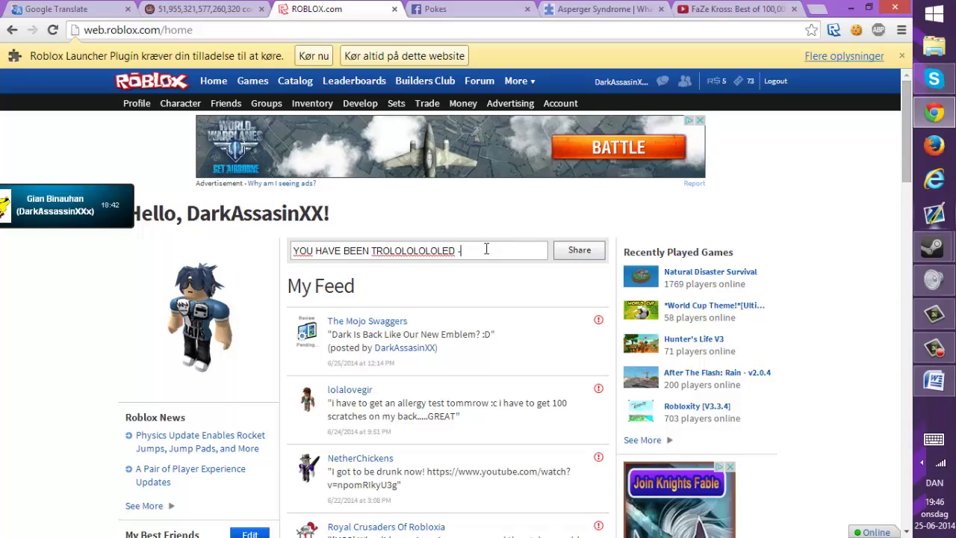
pyautogui.write('From Nethe')
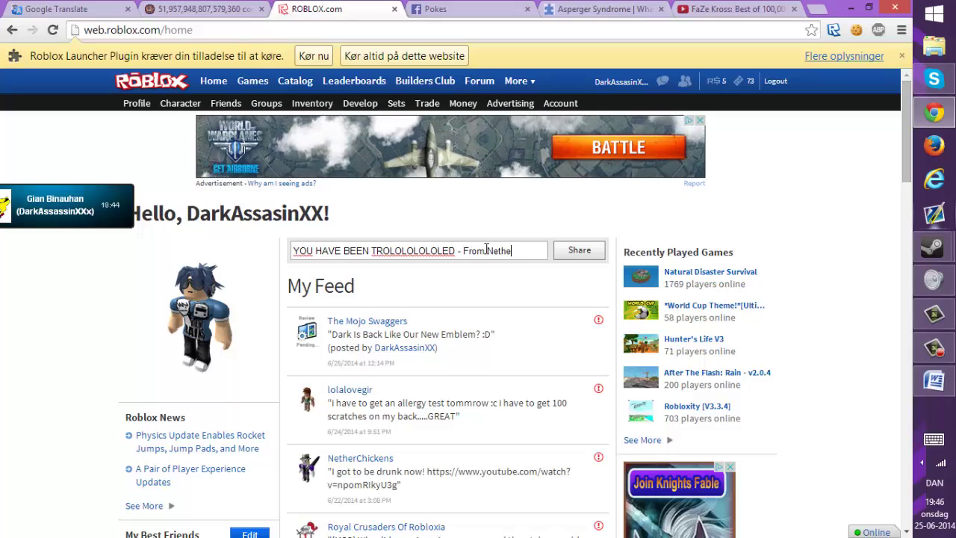
pyautogui.write('rChickens')
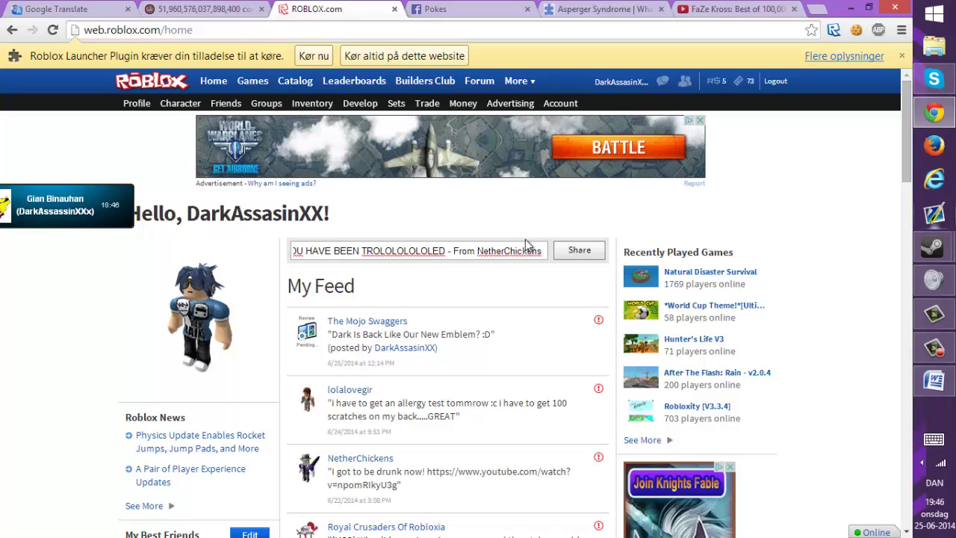
pyautogui.click(596, 254)
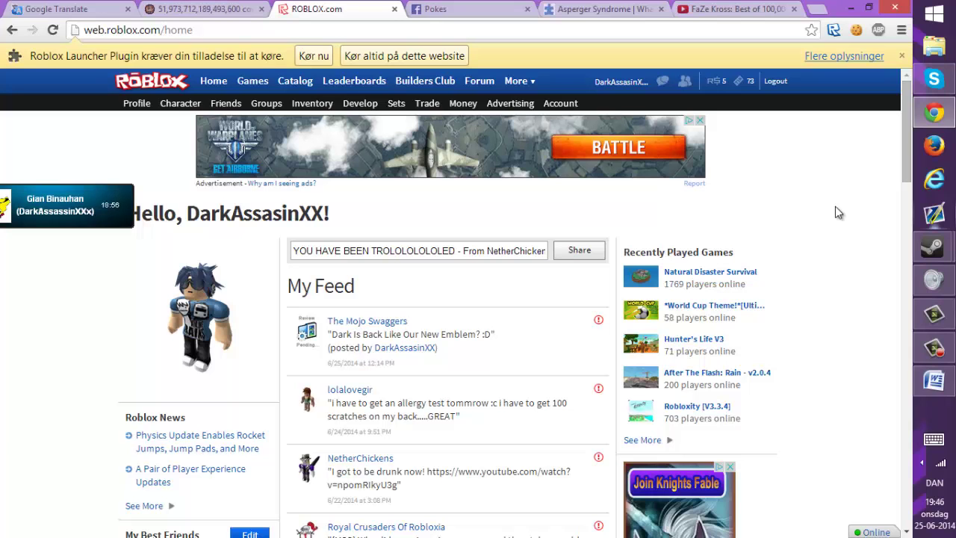
pyautogui.scroll(-1, 835, 207)
pyautogui.scroll(-2, 836, 206)
pyautogui.scroll(2, 804, 202)
pyautogui.scroll(-3, 805, 202)
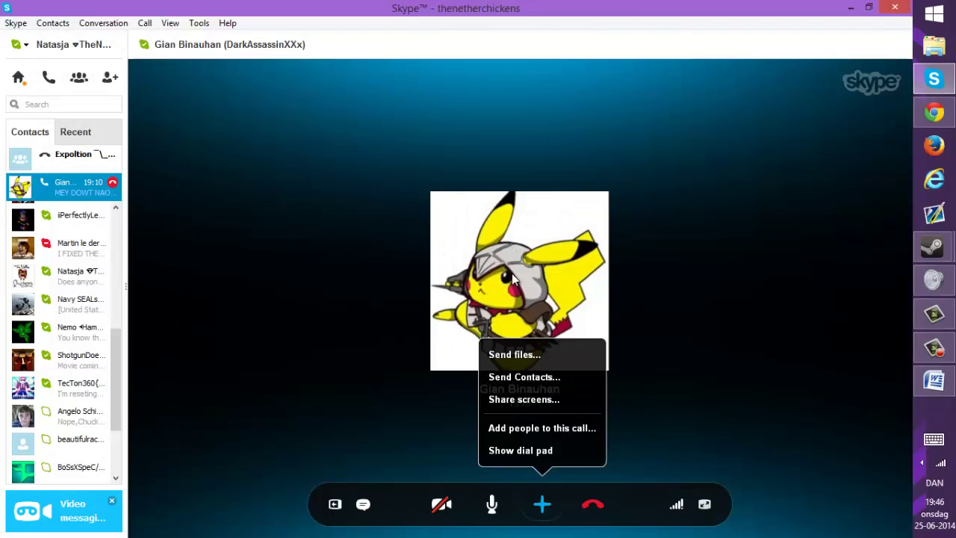
# Choose Share screens in the Skype call and confirm with Start.
pyautogui.click(535, 398)
pyautogui.click(530, 327)
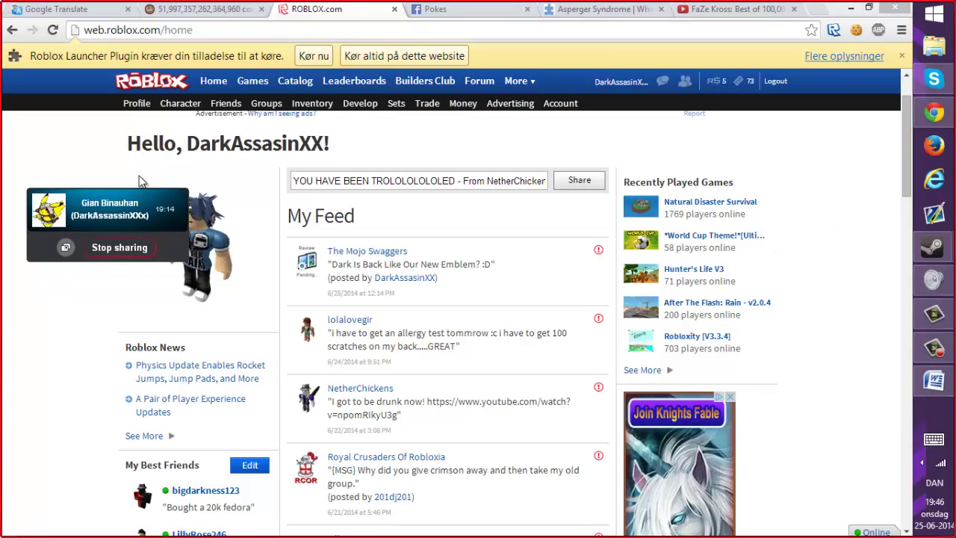
# Move the Skype call overlay to the top-left, off the page content.
pyautogui.moveTo(191, 232)
pyautogui.mouseDown()
pyautogui.moveTo(97, 120)
pyautogui.moveTo(82, 186)
pyautogui.mouseUp()
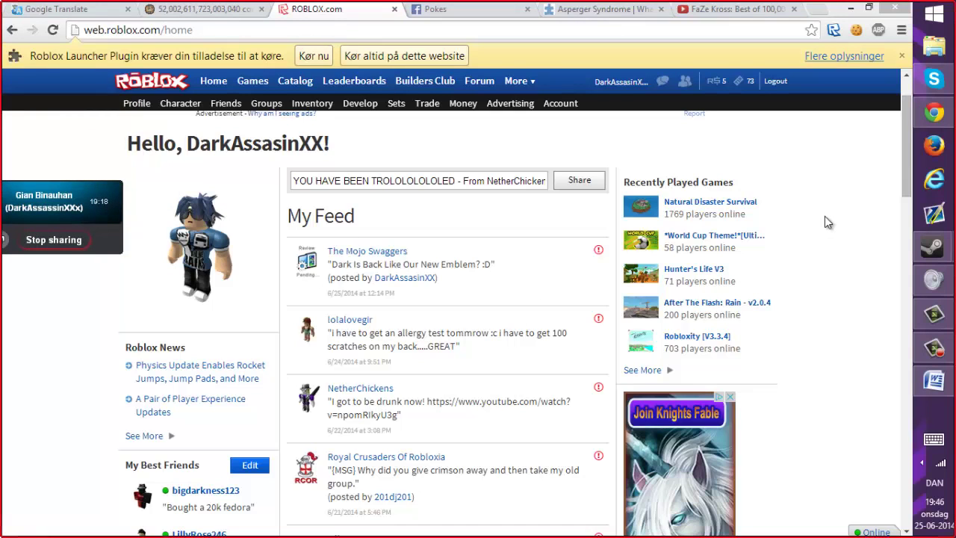
pyautogui.scroll(-3, 838, 211)
pyautogui.scroll(3, 841, 213)
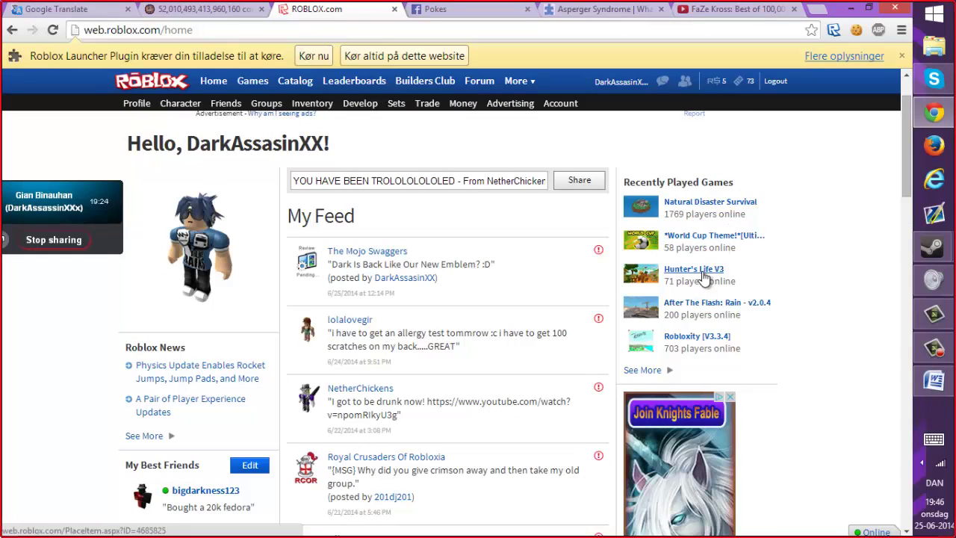
pyautogui.scroll(-5, 777, 300)
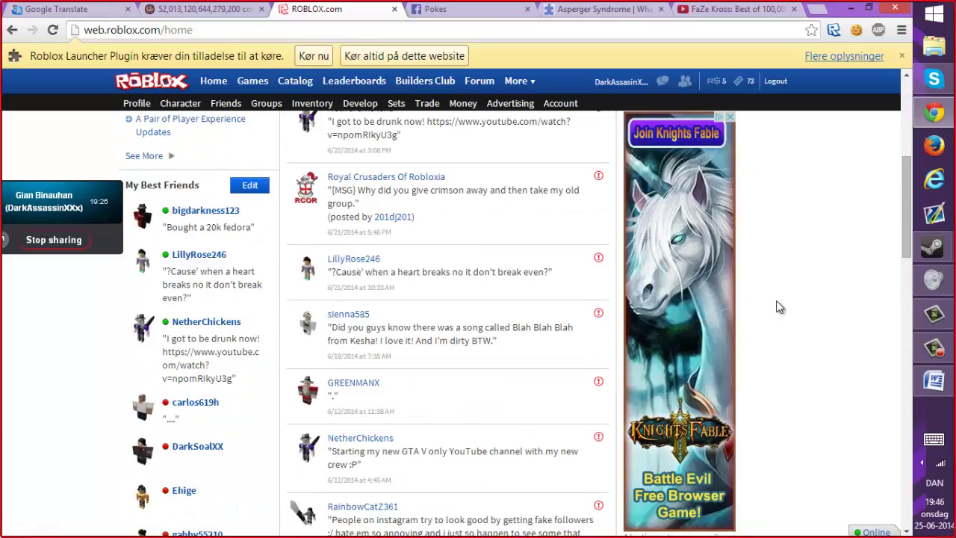
pyautogui.scroll(-4, 776, 301)
pyautogui.scroll(-3, 776, 301)
pyautogui.scroll(6, 776, 301)
pyautogui.scroll(6, 776, 301)
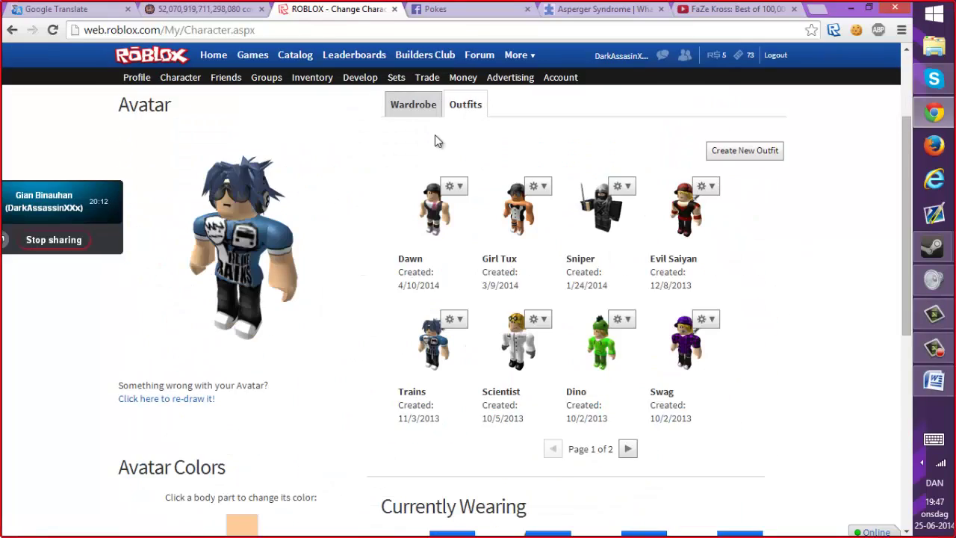
pyautogui.scroll(-1, 759, 219)
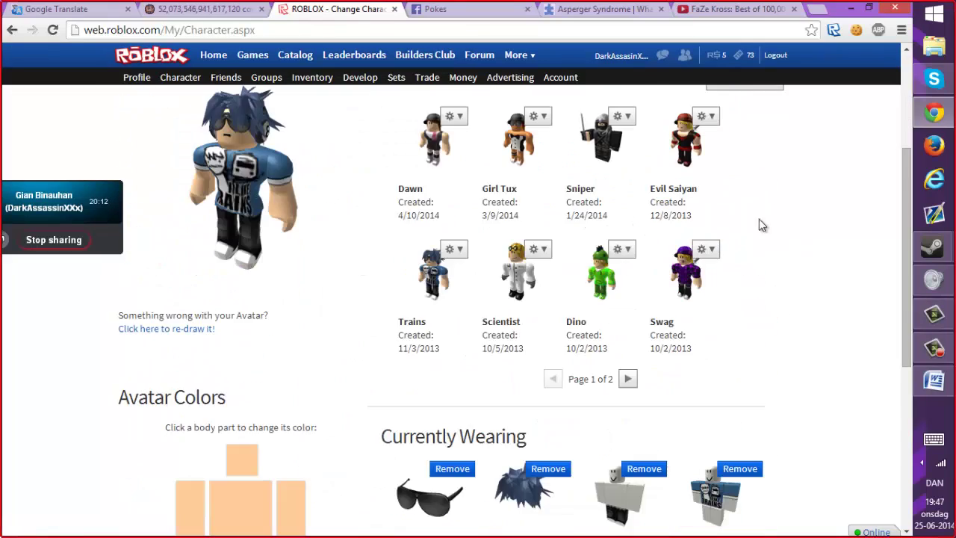
pyautogui.scroll(1, 790, 238)
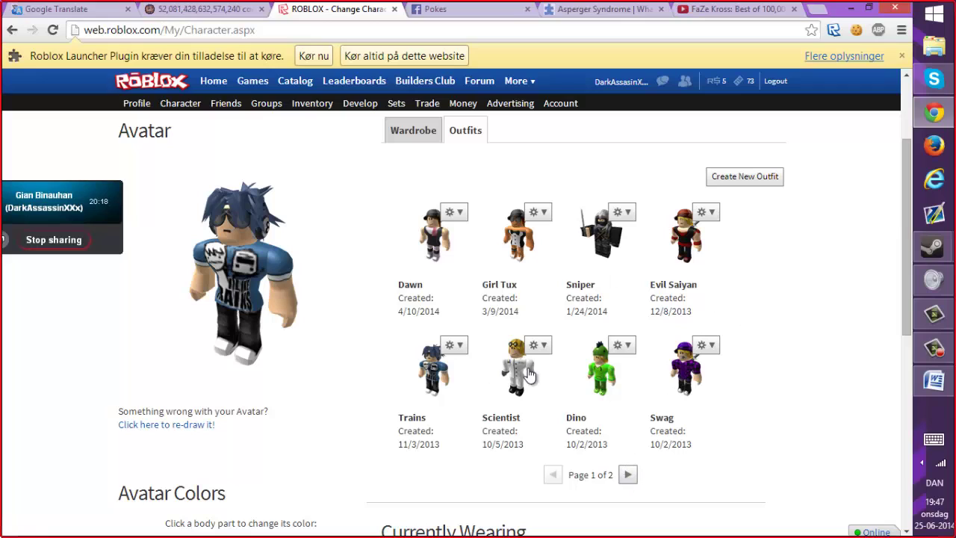
# Page the Outfits list to its second page and open the Fire Mage outfit's options.
pyautogui.click(632, 476)
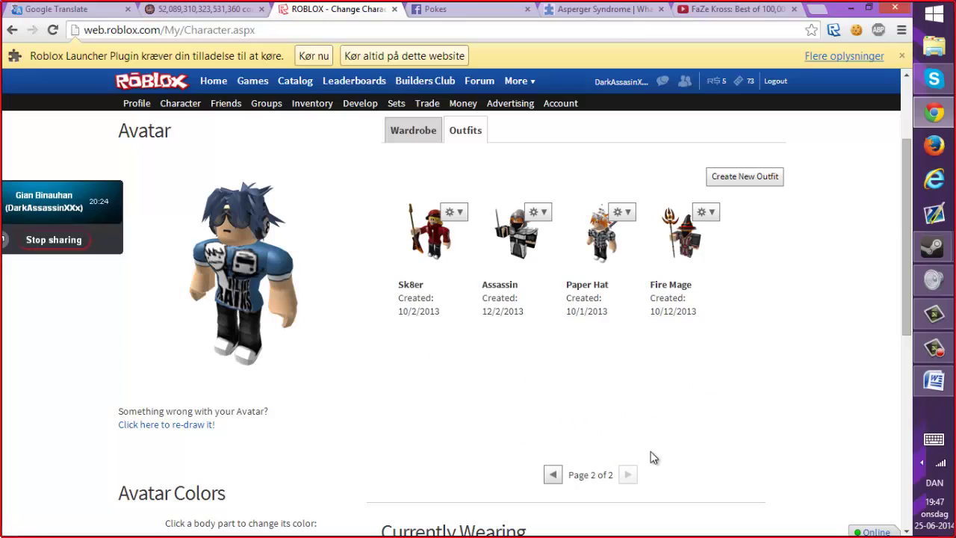
pyautogui.click(554, 477)
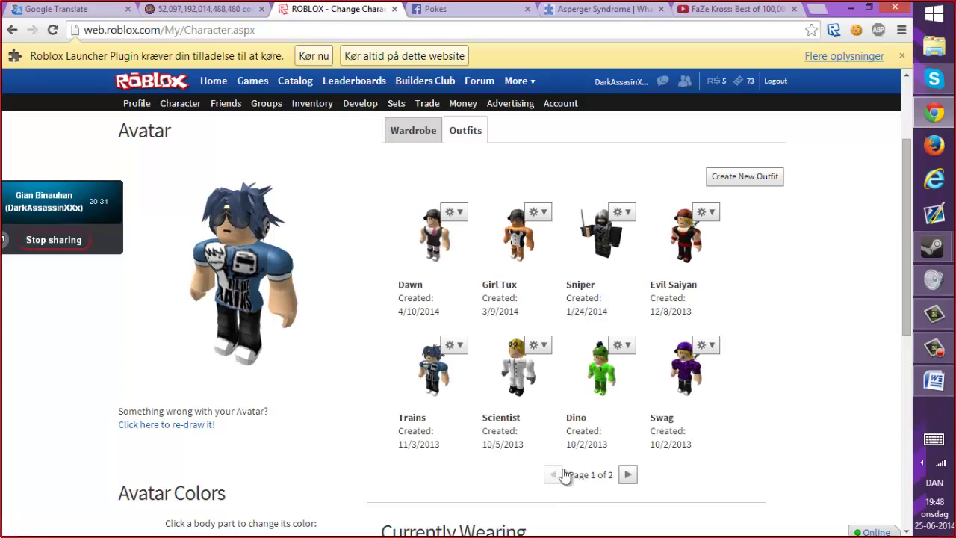
pyautogui.click(627, 476)
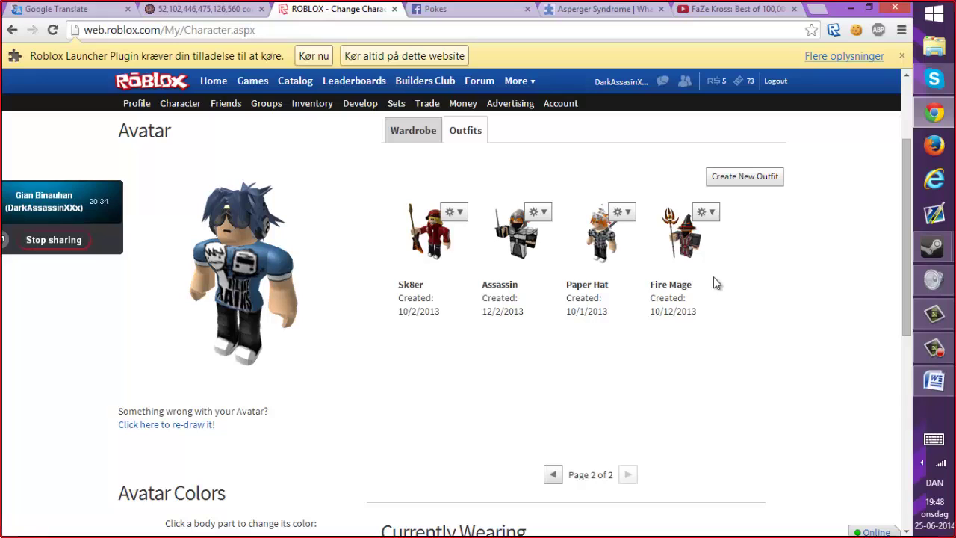
pyautogui.click(705, 212)
# Rename the Fire Mage outfit to 'Mr Wizard' through its Rename option.
pyautogui.click(718, 245)
pyautogui.write('Mr Wizard')
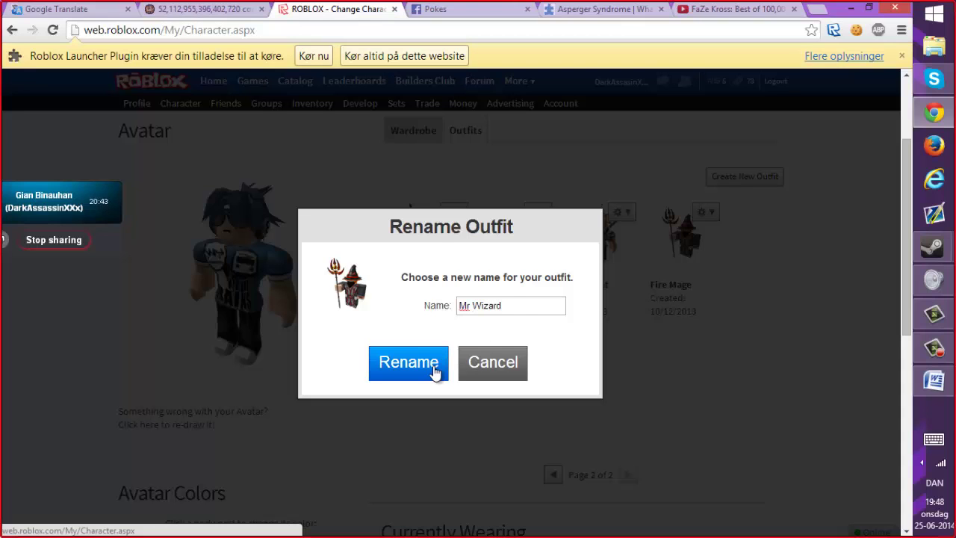
pyautogui.click(435, 366)
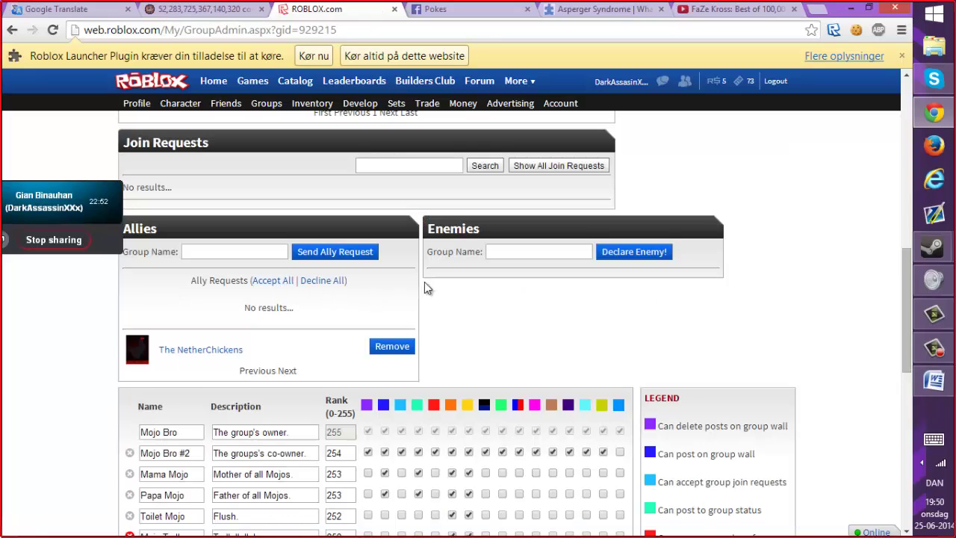
pyautogui.scroll(-3, 424, 281)
pyautogui.scroll(-2, 448, 284)
pyautogui.scroll(8, 508, 277)
pyautogui.scroll(4, 516, 288)
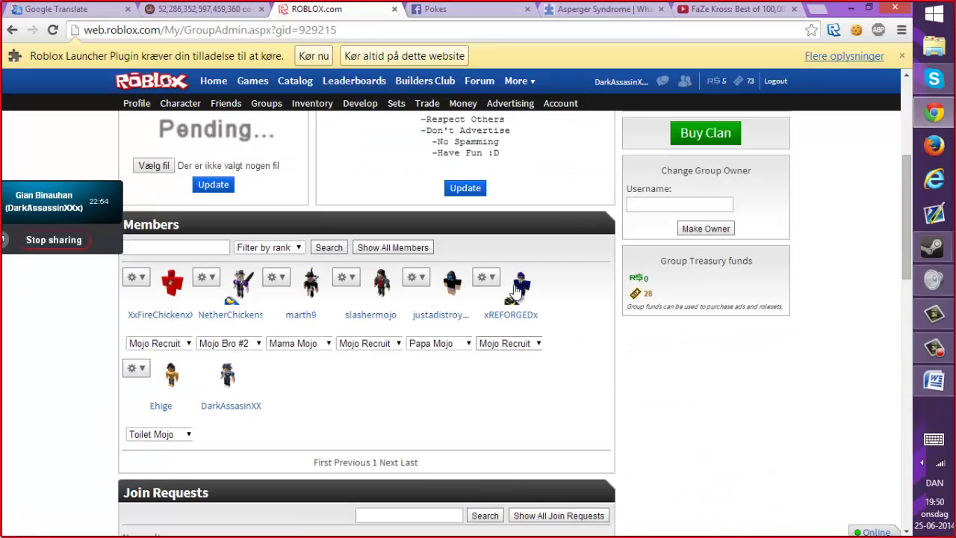
pyautogui.scroll(1, 581, 352)
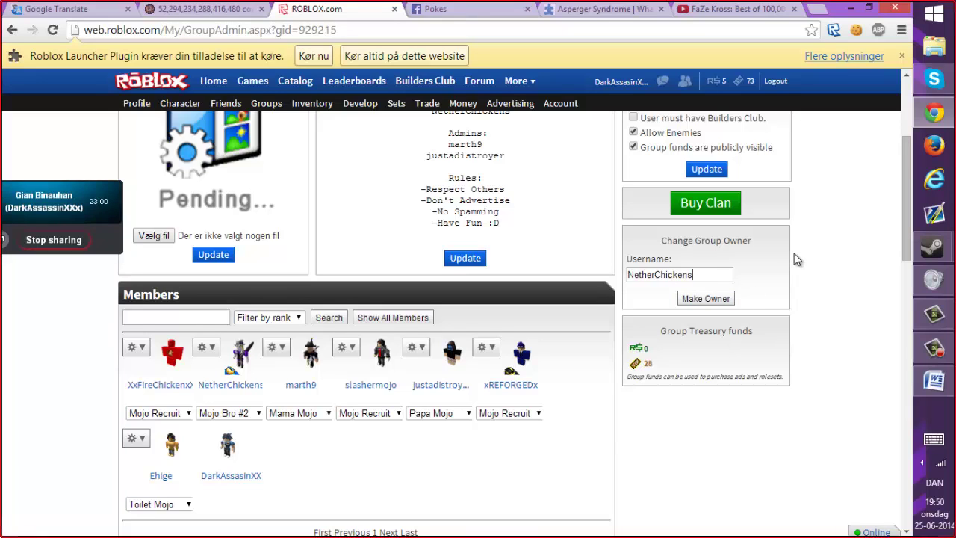
pyautogui.scroll(3, 805, 253)
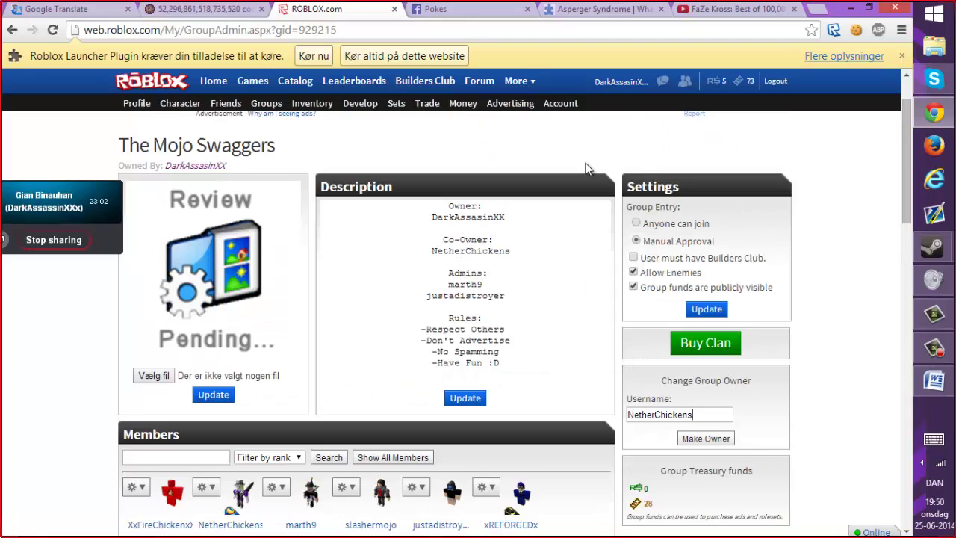
pyautogui.scroll(1, 598, 172)
pyautogui.scroll(-1, 545, 164)
pyautogui.scroll(1, 538, 163)
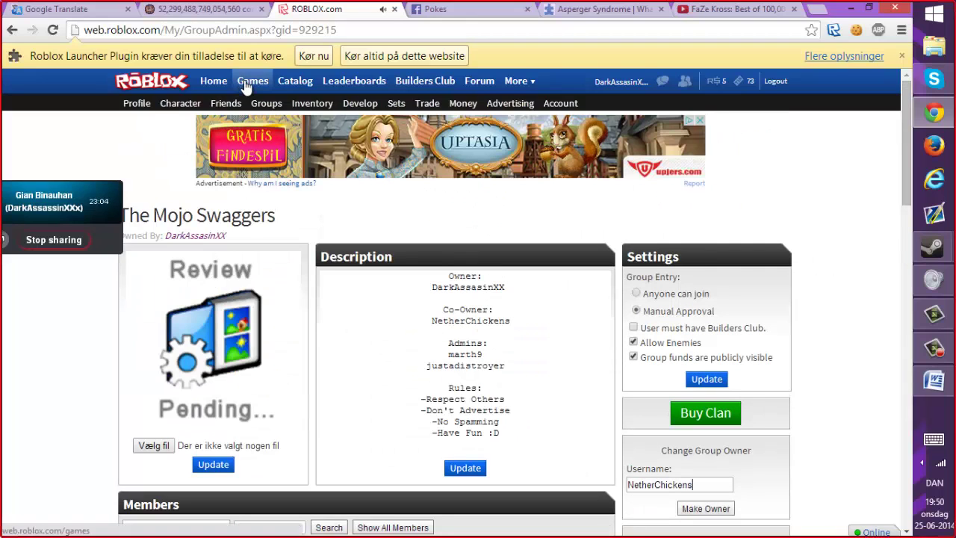